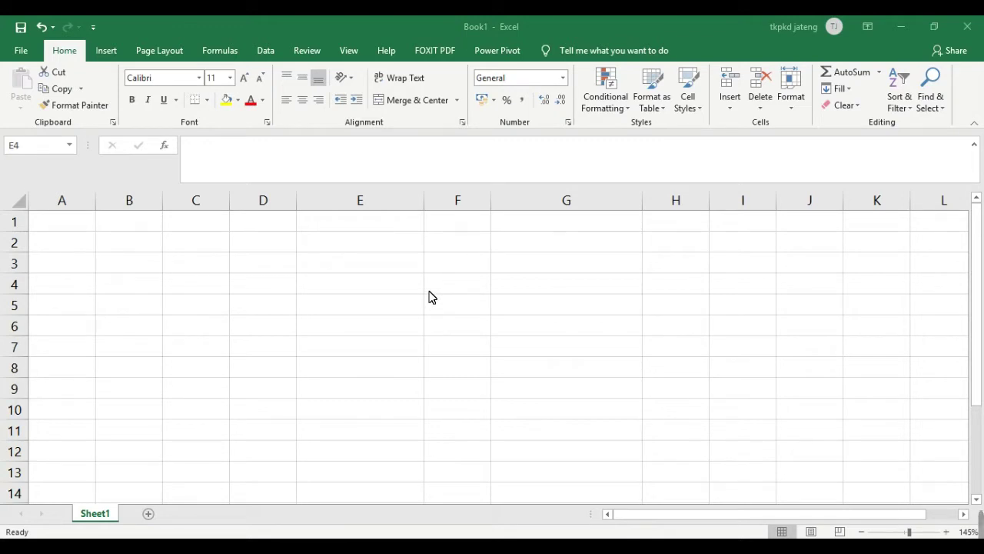
Enter the heading "KITA AKAN MEMBAHAS KENAPA NIK YANG DIMASUKKAN DI EXCEL ERROR" in cell E3
{"action": "left_click", "coordinate": [372, 262]}
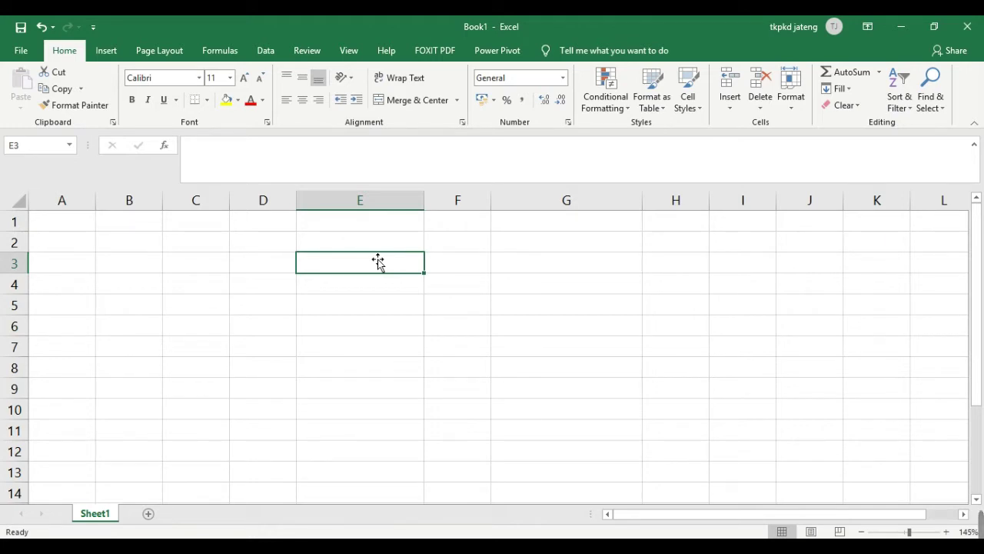
{"action": "left_click", "coordinate": [448, 273]}
{"action": "left_click", "coordinate": [444, 290]}
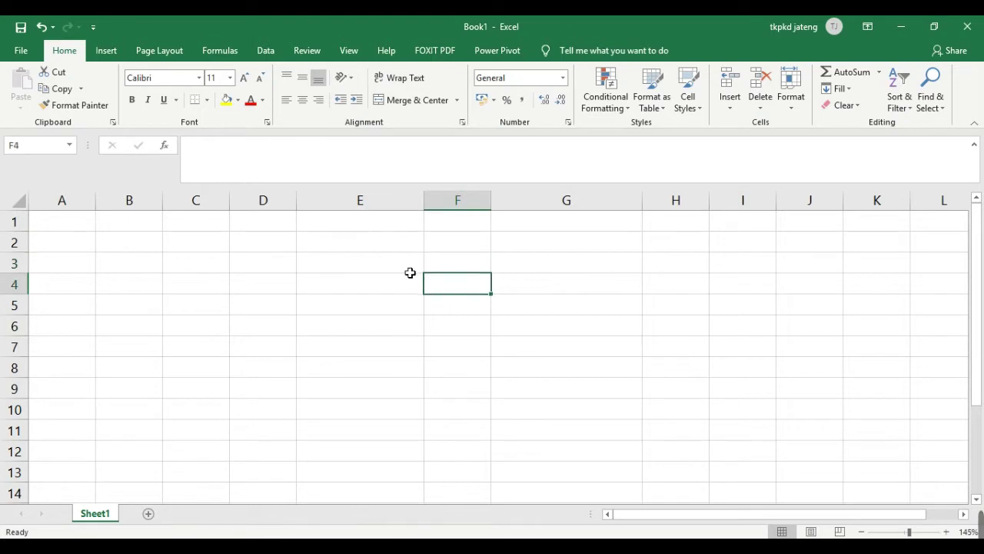
{"action": "left_click", "coordinate": [410, 272]}
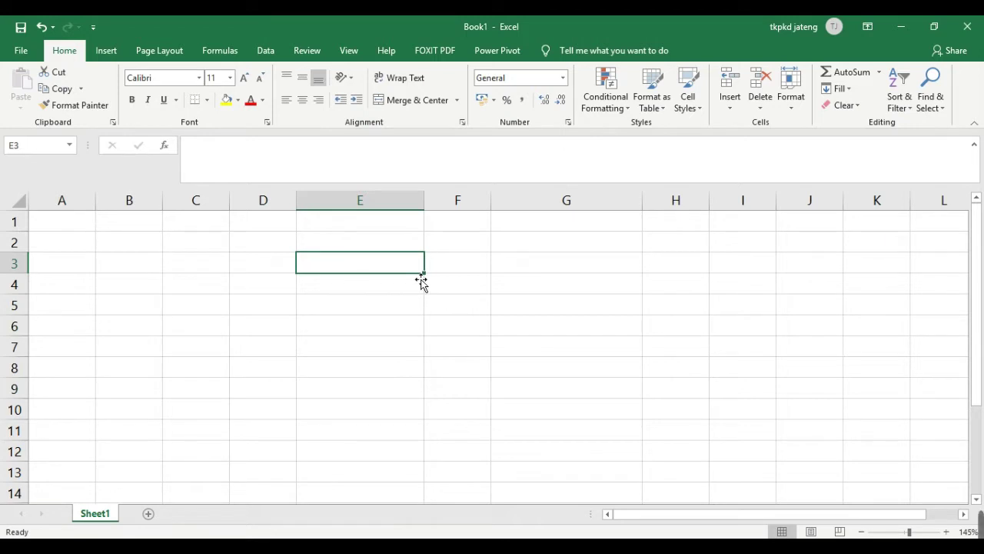
{"action": "type", "text": "KITA AK"}
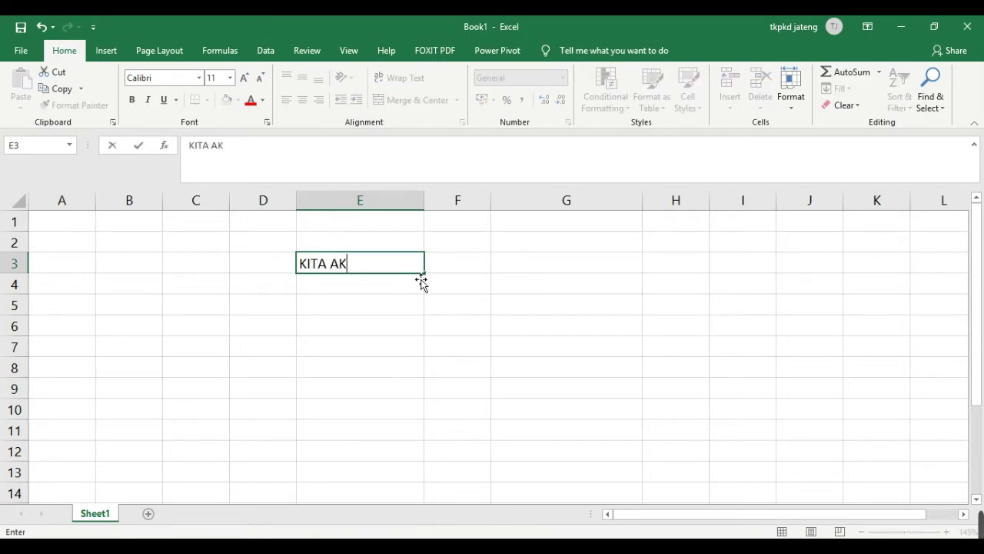
{"action": "type", "text": "AN MEMBAHAS "}
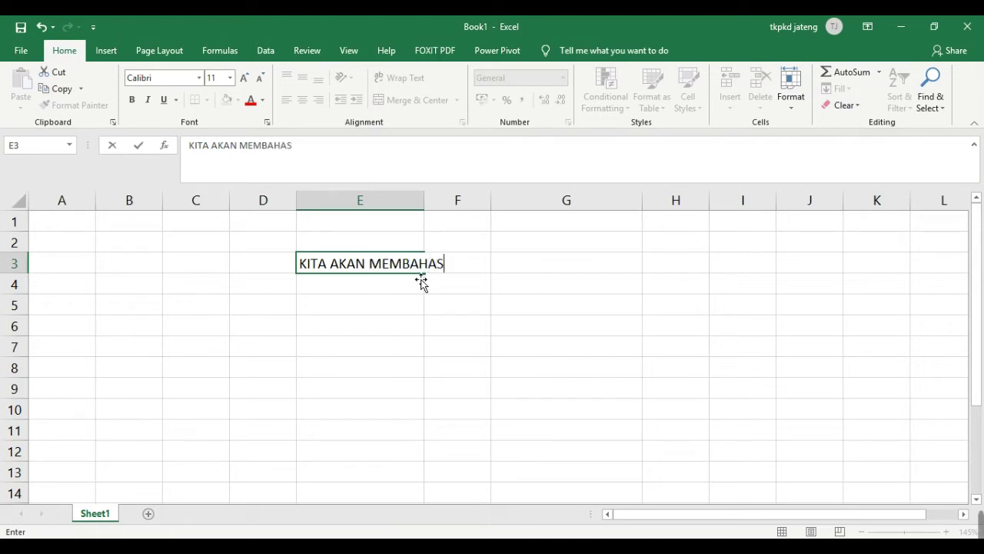
{"action": "type", "text": "KENAPA "}
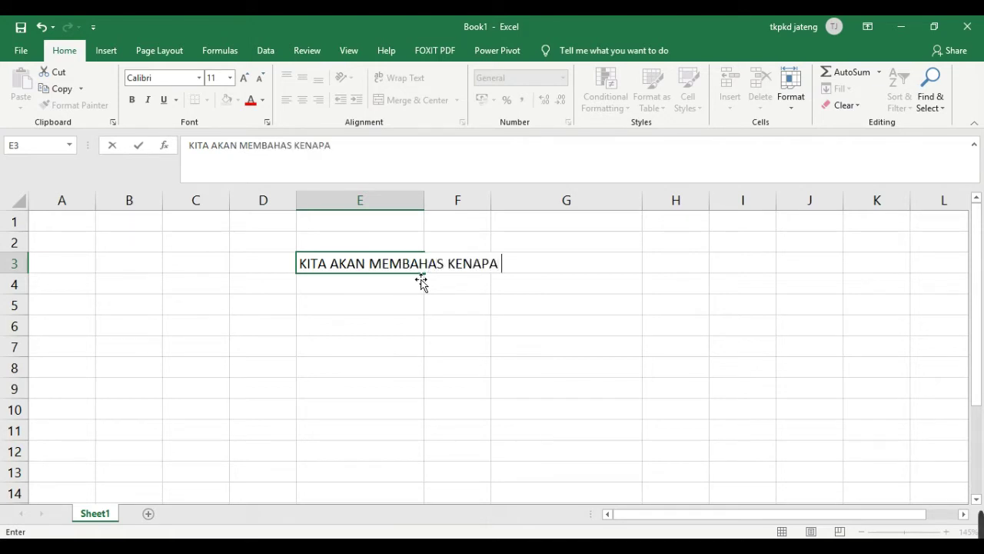
{"action": "type", "text": "NIK YANG DI"}
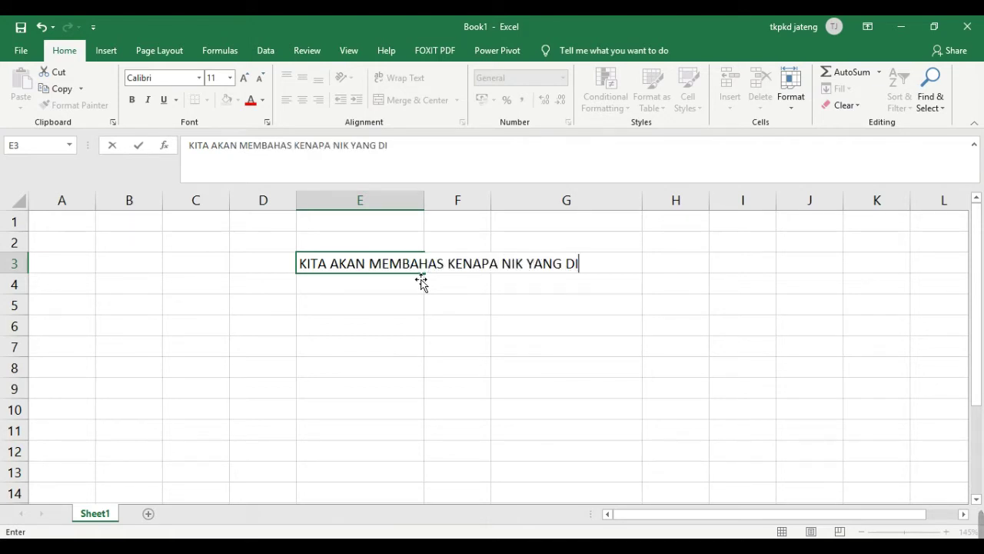
{"action": "type", "text": "MASUKKAN DI "}
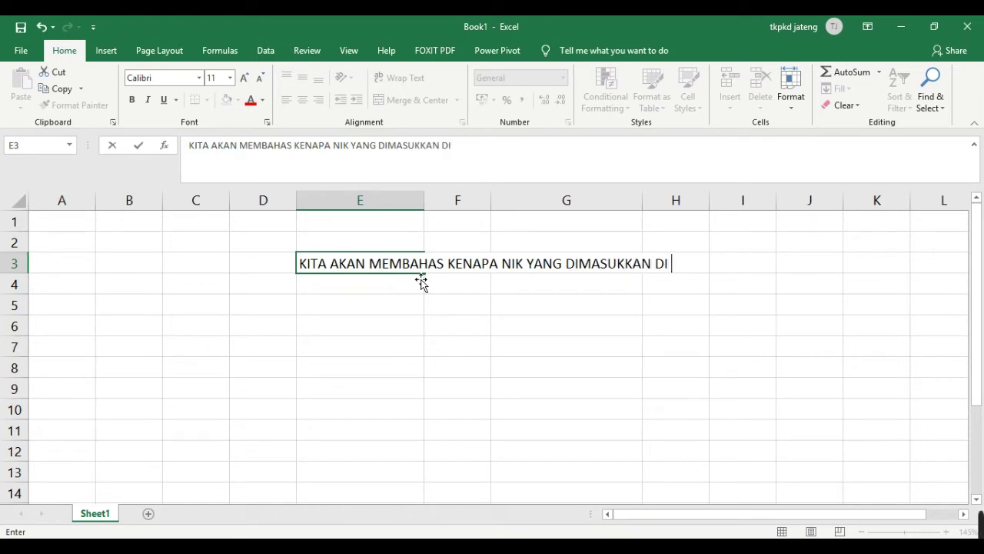
{"action": "type", "text": "EXCEL"}
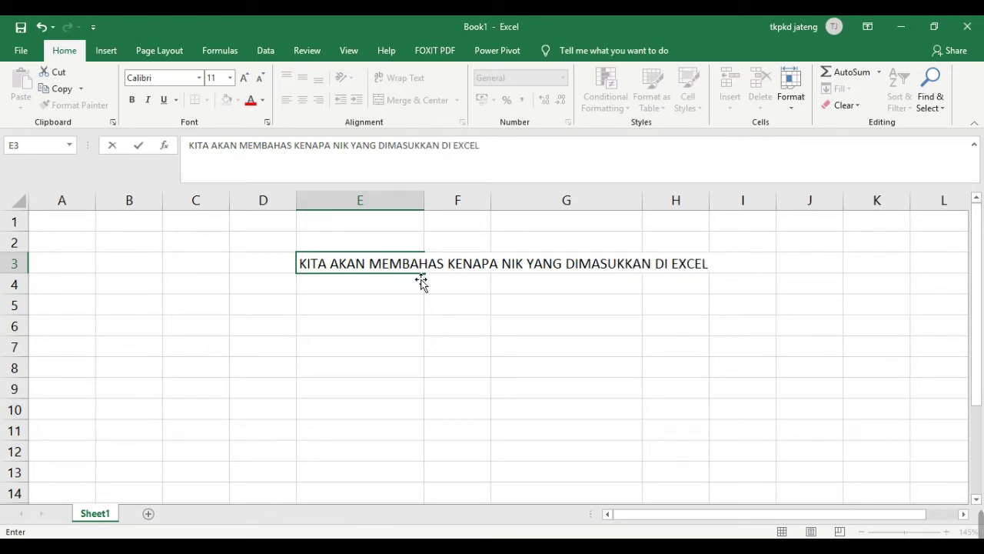
{"action": "type", "text": " ERROR"}
{"action": "key", "text": "Return"}
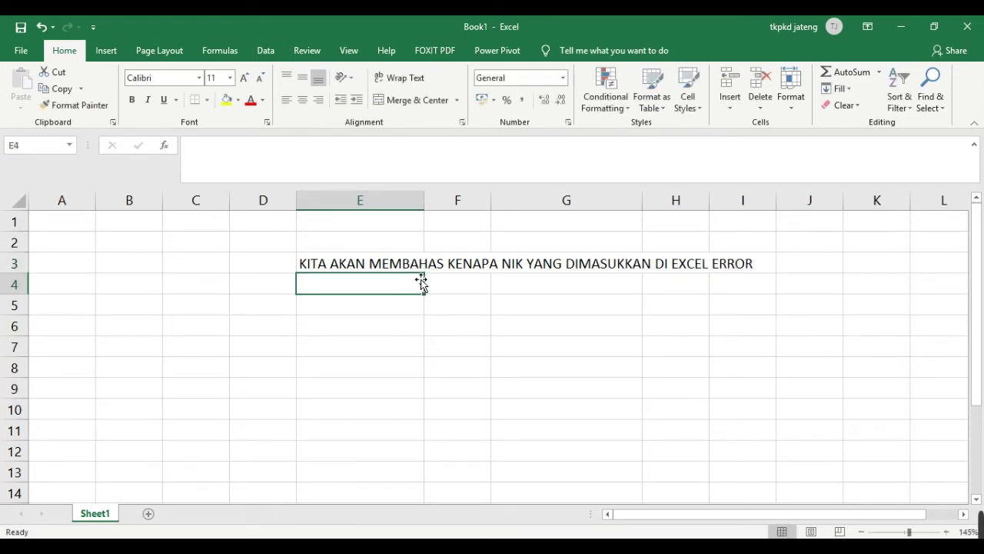
{"action": "key", "text": "Return"}
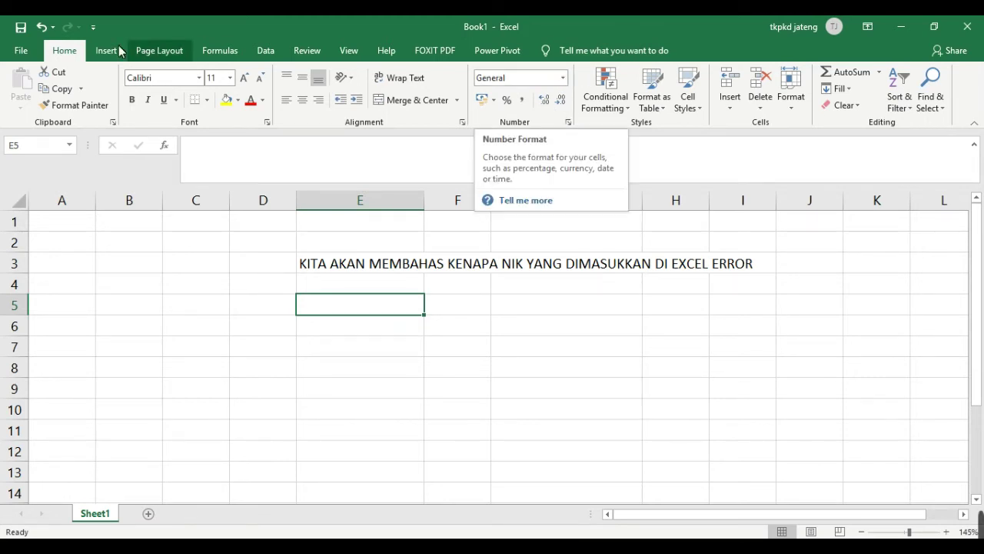
{"action": "left_click", "coordinate": [561, 80]}
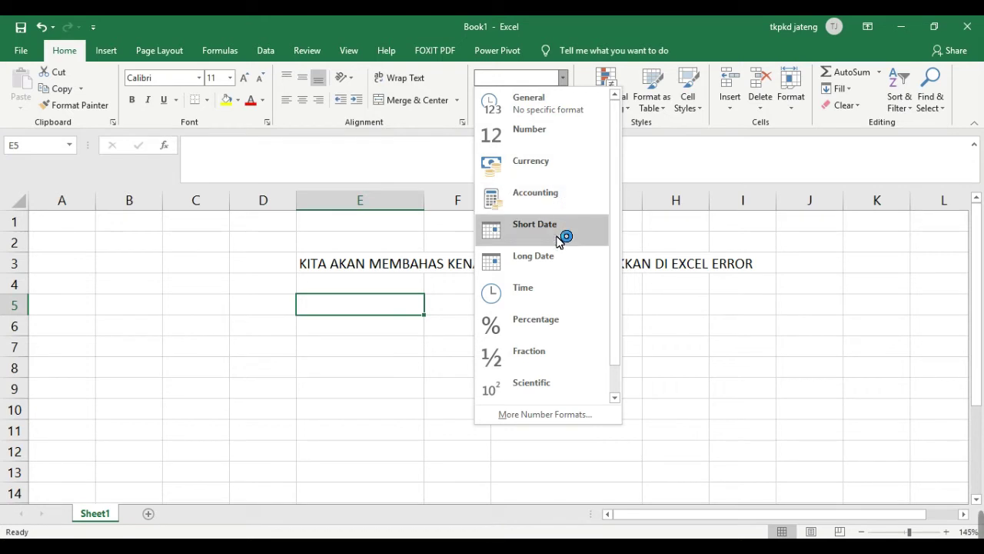
{"action": "scroll", "coordinate": [531, 350], "scroll_direction": "down", "scroll_amount": 1}
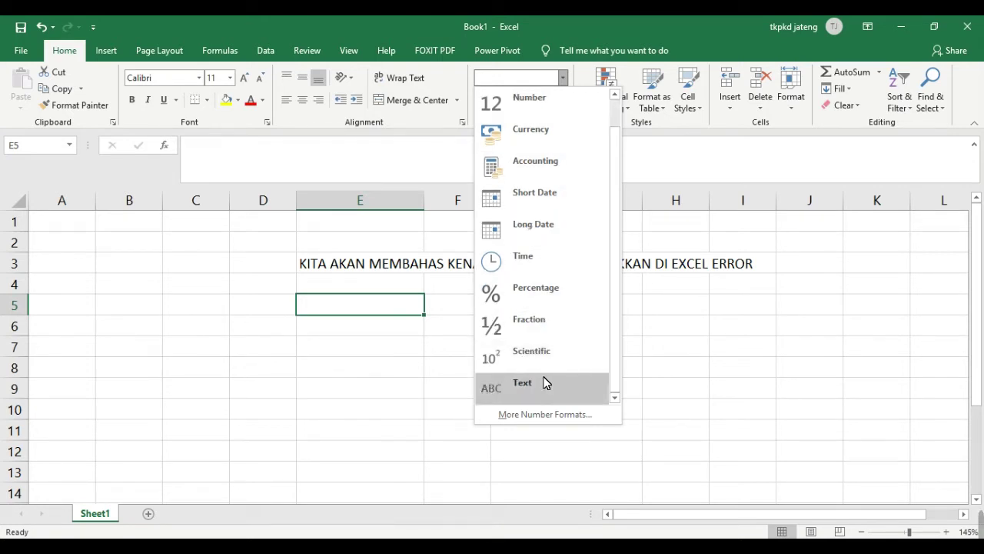
{"action": "scroll", "coordinate": [515, 306], "scroll_direction": "up", "scroll_amount": 1}
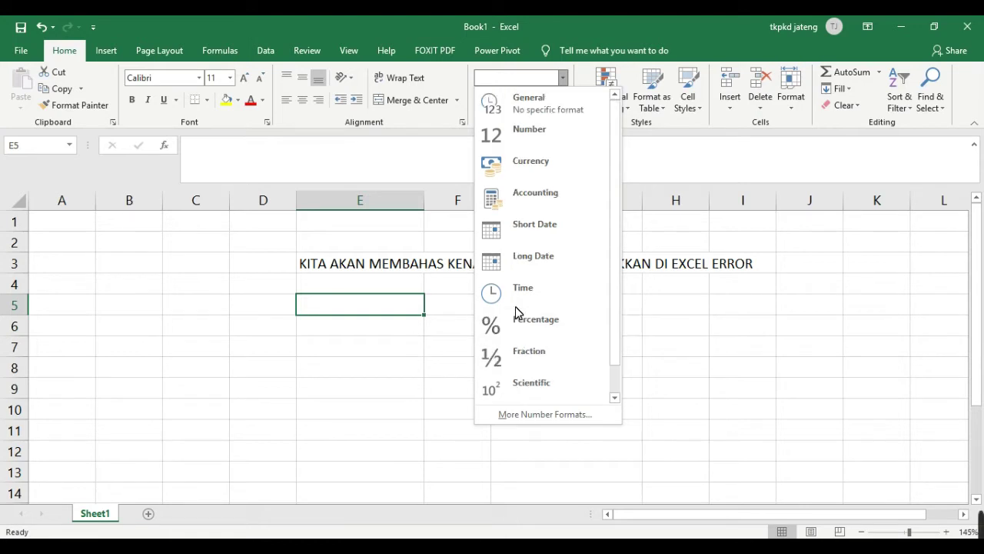
{"action": "left_click", "coordinate": [395, 306]}
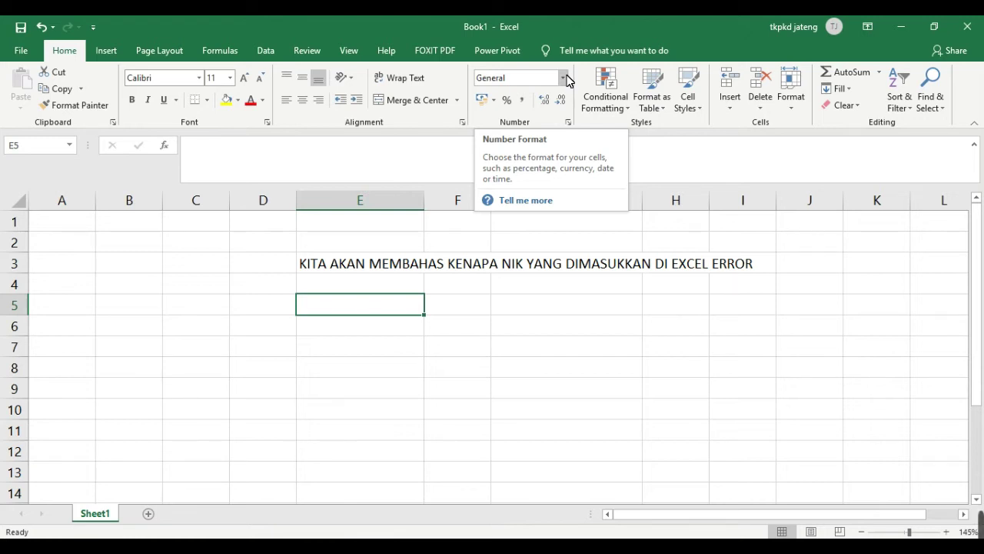
{"action": "left_click", "coordinate": [567, 260]}
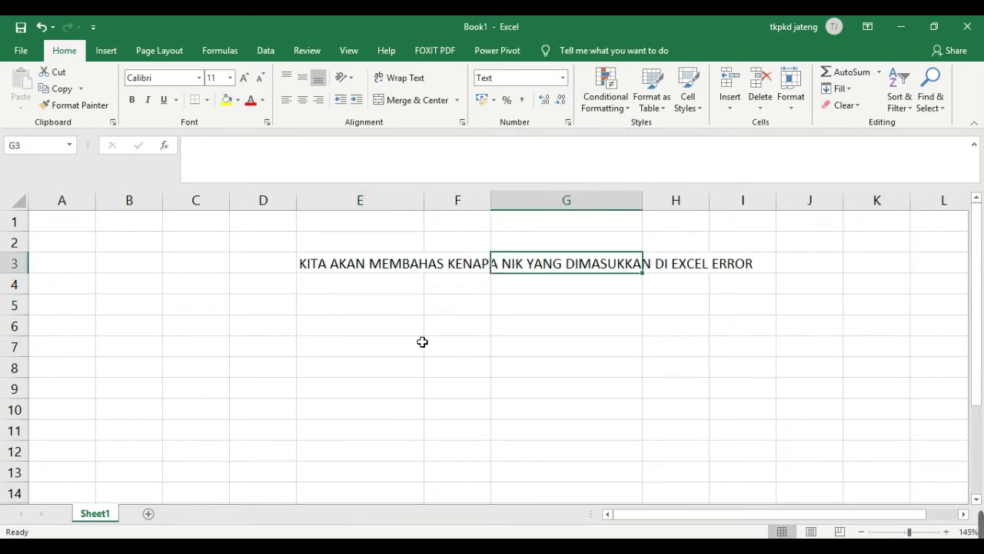
Enter a sample 16-digit NIK in cell E5 using the General format and inspect the digits stored in the cell
{"action": "left_click", "coordinate": [397, 310]}
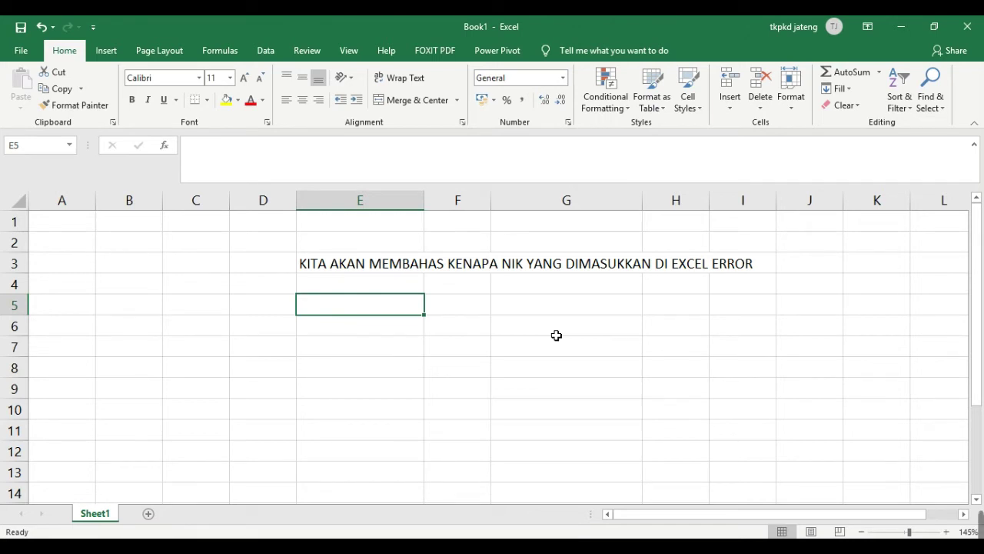
{"action": "type", "text": "3325"}
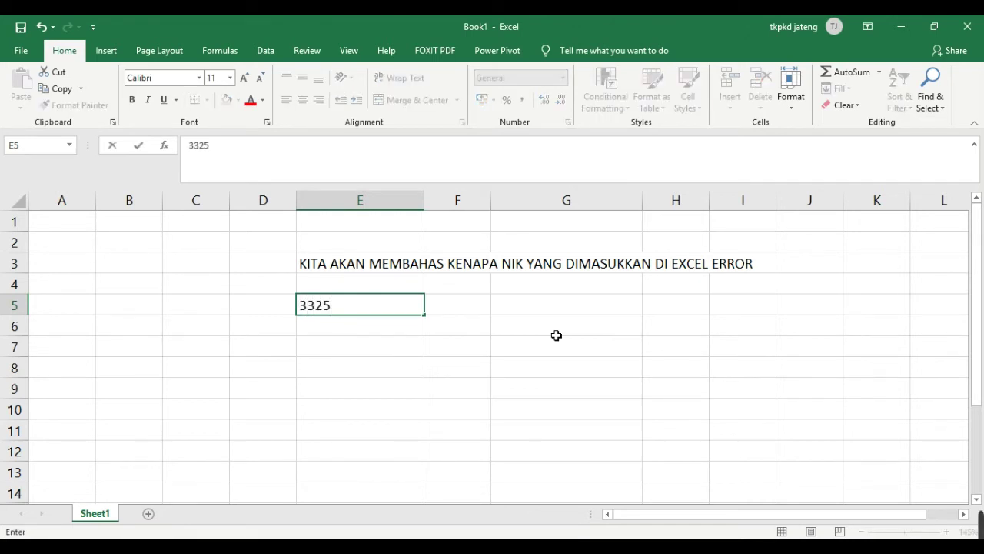
{"action": "type", "text": "26898989"}
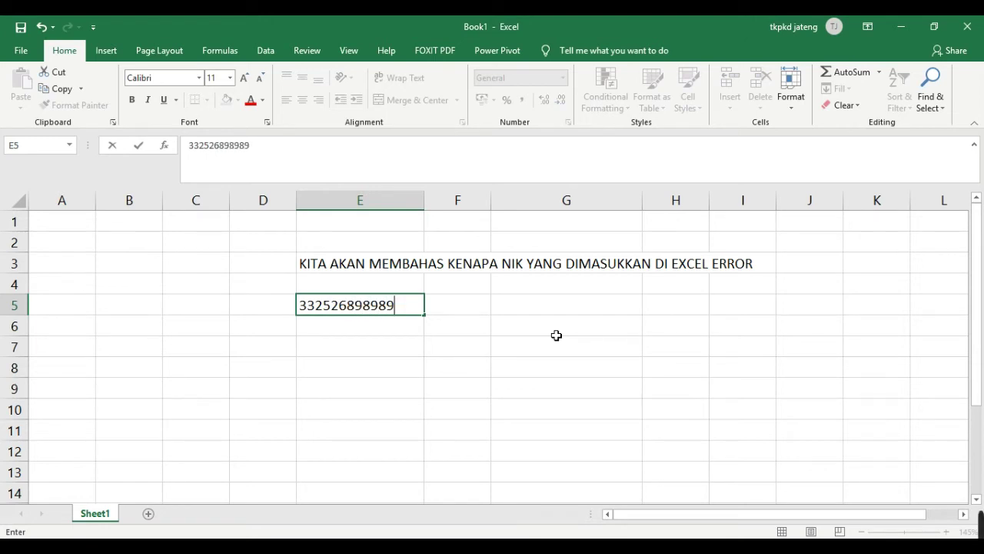
{"action": "type", "text": "0001"}
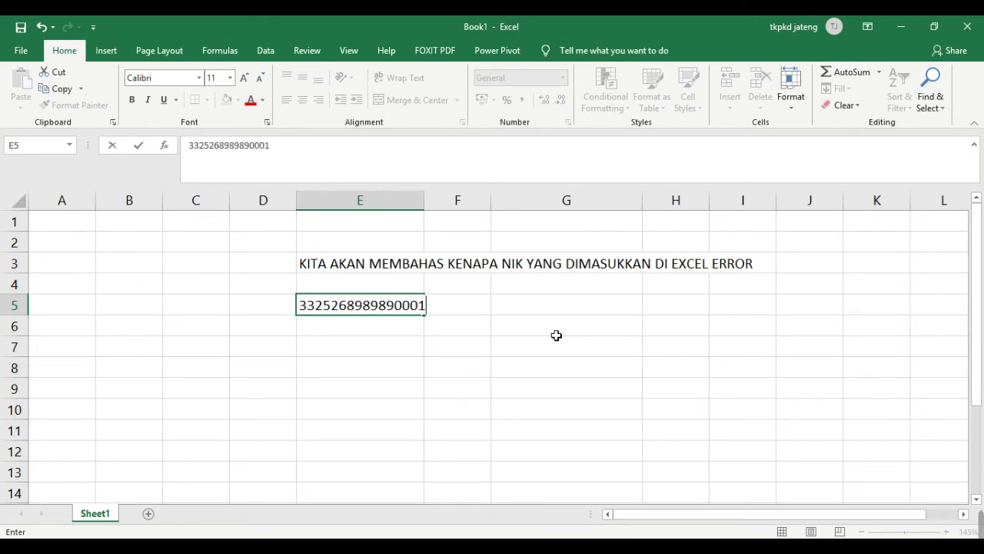
{"action": "key", "text": "Return"}
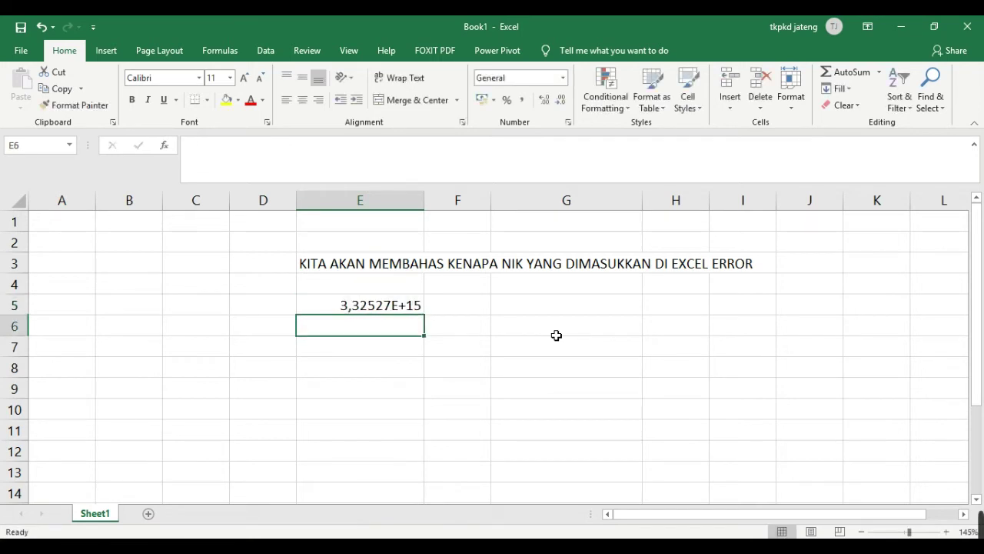
{"action": "left_click", "coordinate": [410, 312]}
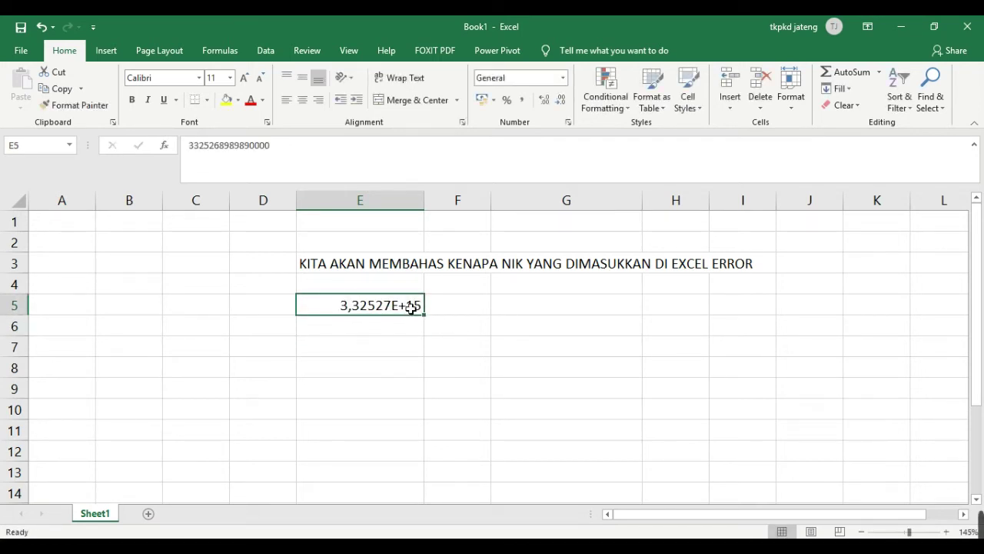
{"action": "double_click", "coordinate": [411, 306]}
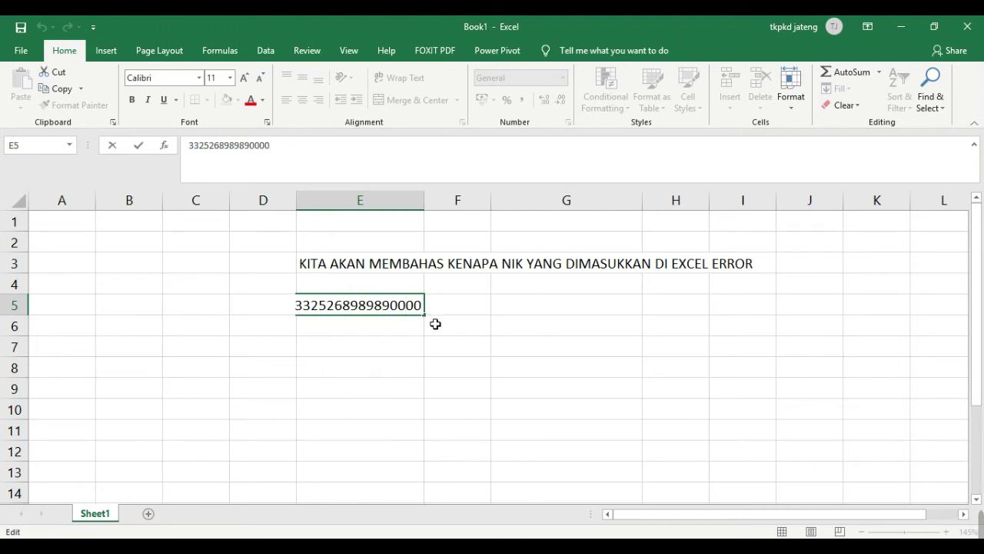
{"action": "key", "text": "Return"}
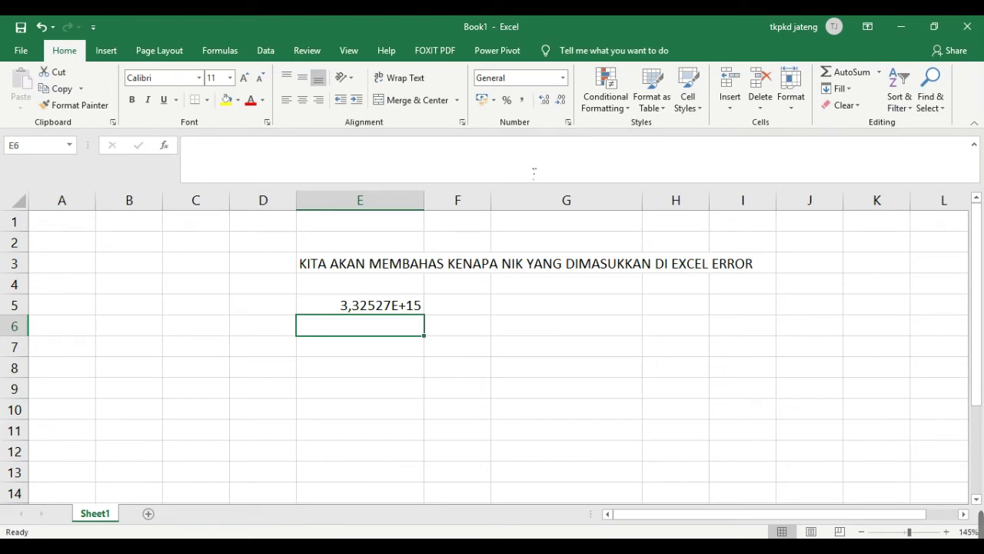
Format cell E6 as Text and enter the same sample NIK there
{"action": "left_click", "coordinate": [563, 77]}
{"action": "scroll", "coordinate": [549, 277], "scroll_direction": "down", "scroll_amount": 1}
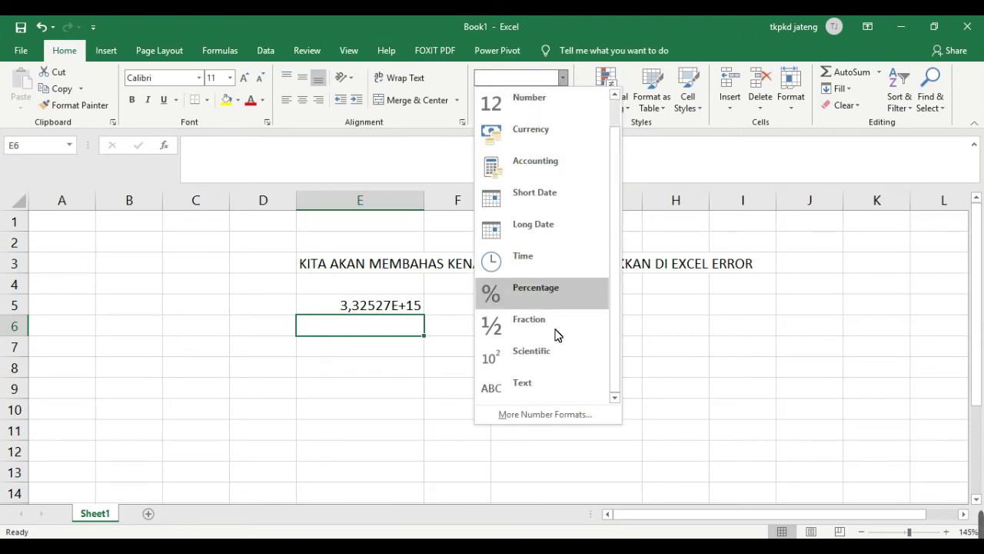
{"action": "left_click", "coordinate": [544, 380]}
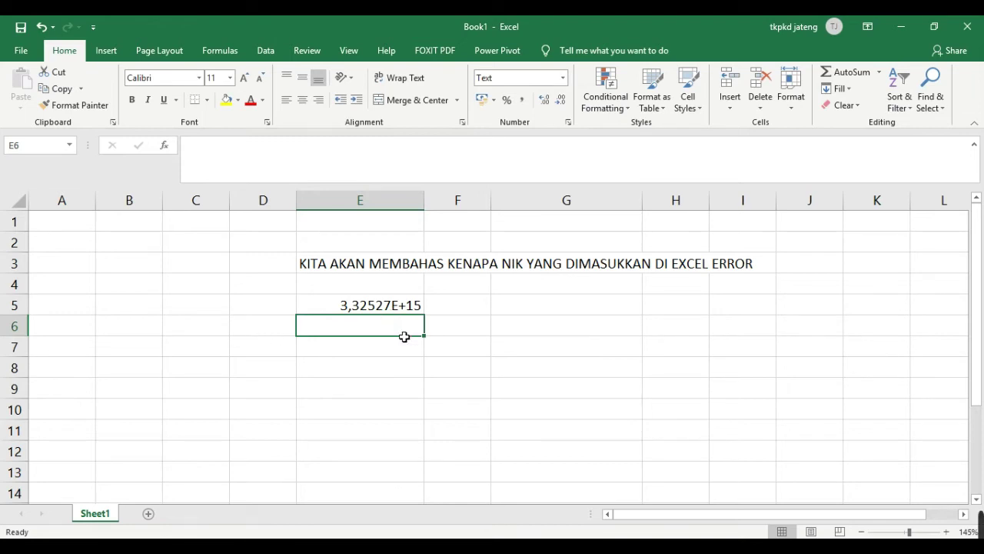
{"action": "type", "text": "3325"}
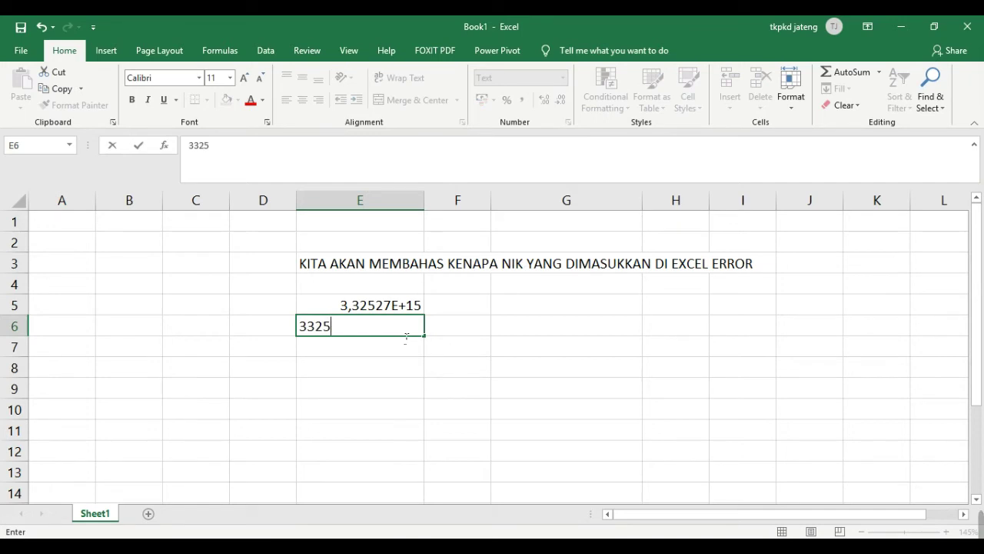
{"action": "type", "text": "268989"}
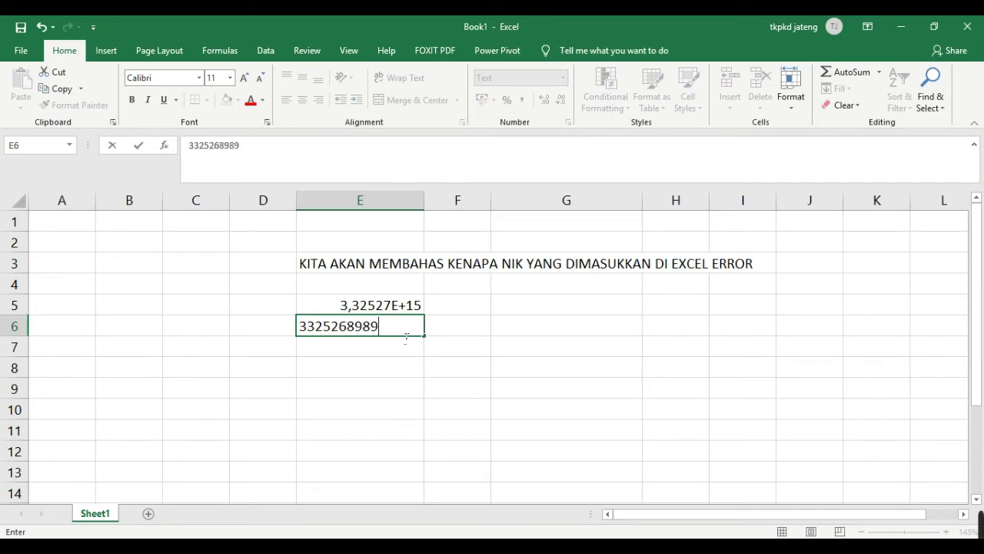
{"action": "type", "text": "890001"}
{"action": "key", "text": "Return"}
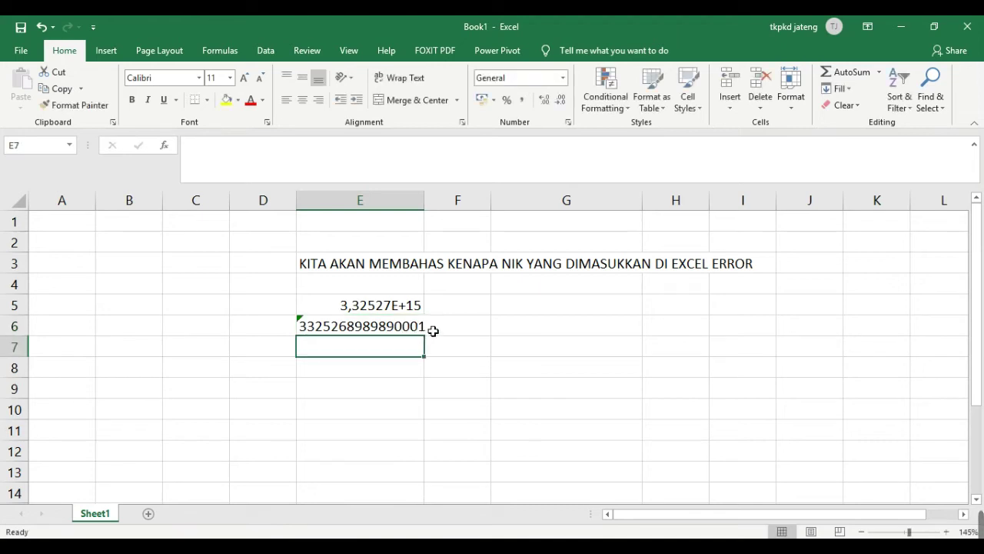
Widen column E slightly so the full NIK in E6 fits within the cell
{"action": "left_click_drag", "start_coordinate": [425, 201], "coordinate": [430, 201]}
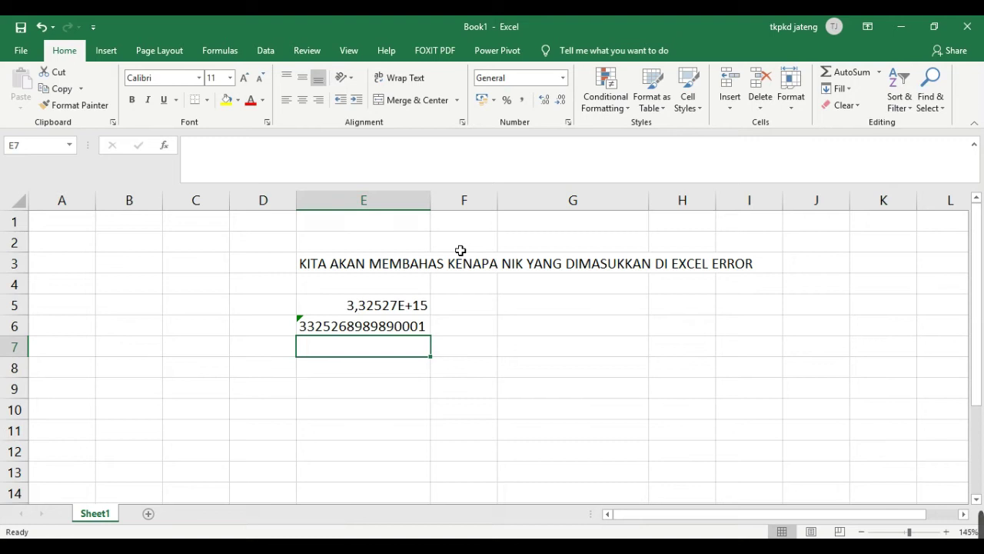
{"action": "left_click", "coordinate": [417, 367]}
{"action": "left_click", "coordinate": [409, 331]}
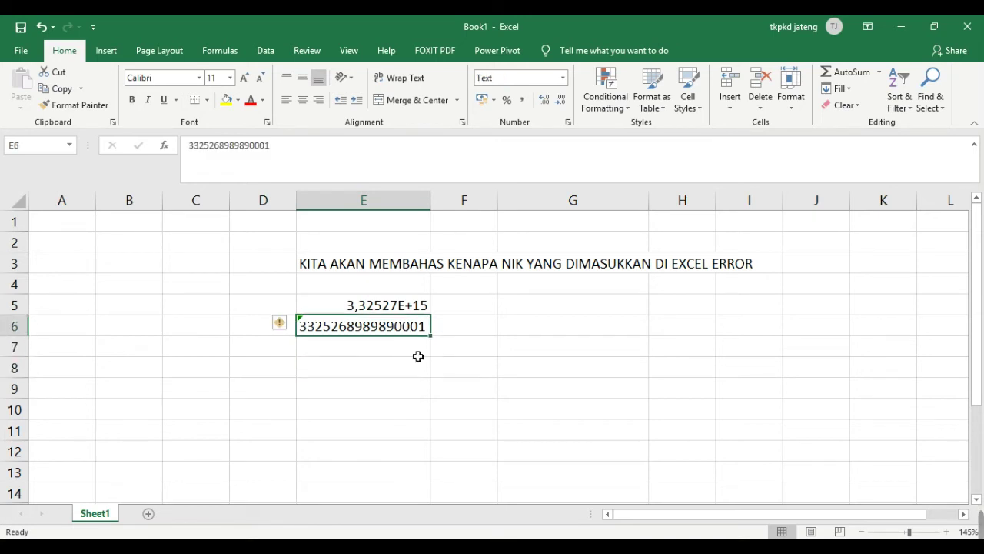
{"action": "left_click", "coordinate": [441, 352]}
{"action": "left_click", "coordinate": [410, 367]}
{"action": "left_click", "coordinate": [403, 347]}
{"action": "left_click", "coordinate": [408, 326]}
Enter the same sample NIK in cell E7 with a leading apostrophe, keeping the cell's General format
{"action": "left_click", "coordinate": [410, 349]}
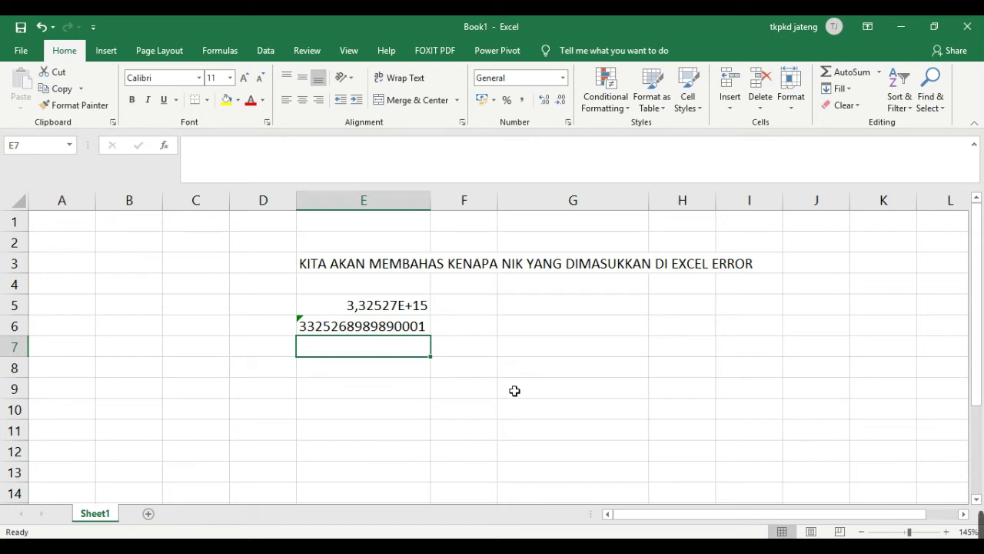
{"action": "type", "text": "'"}
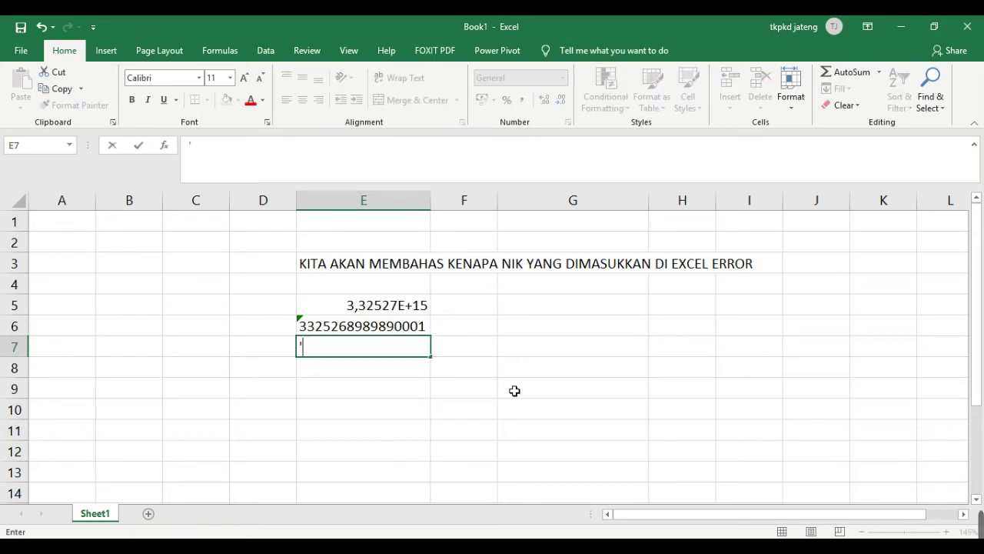
{"action": "type", "text": "332526"}
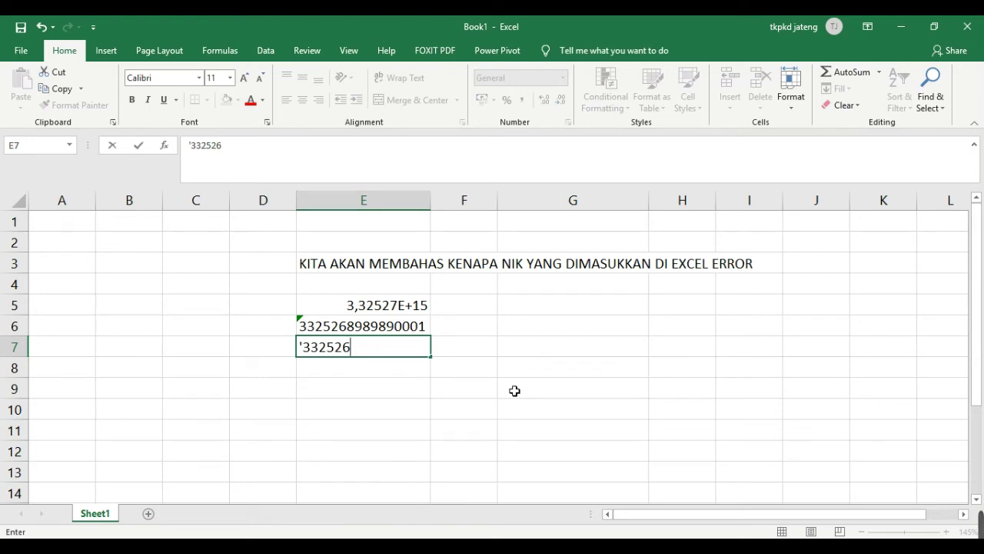
{"action": "type", "text": "8989890"}
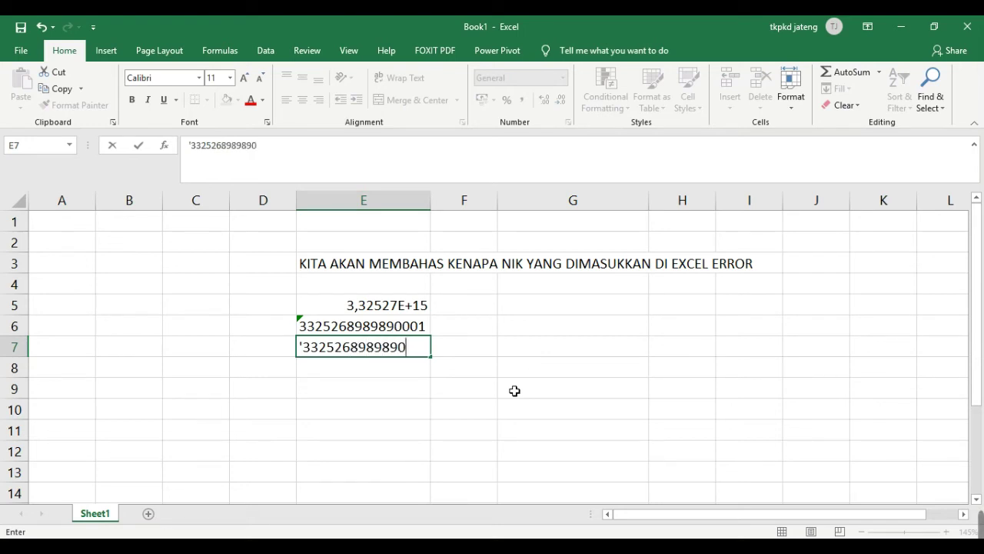
{"action": "type", "text": "001"}
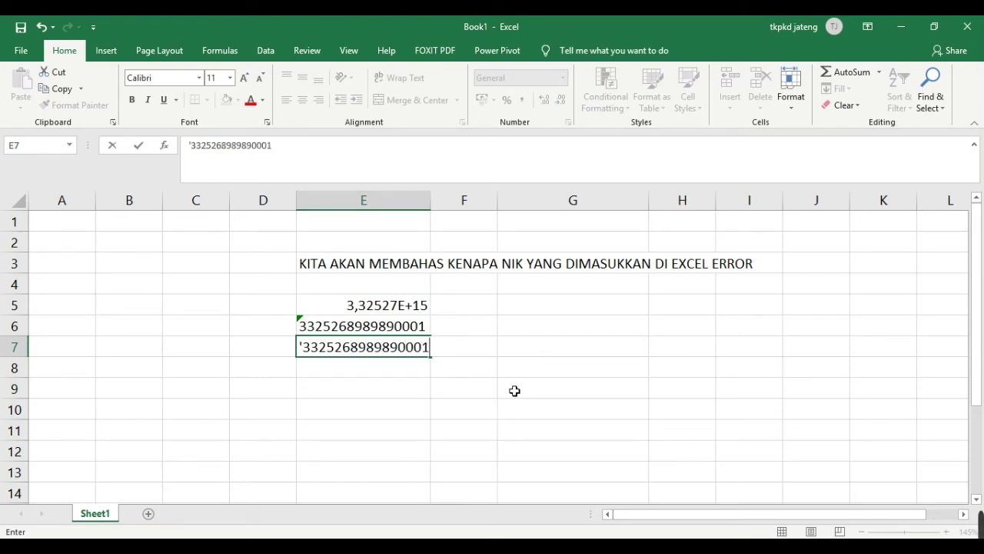
{"action": "key", "text": "Return"}
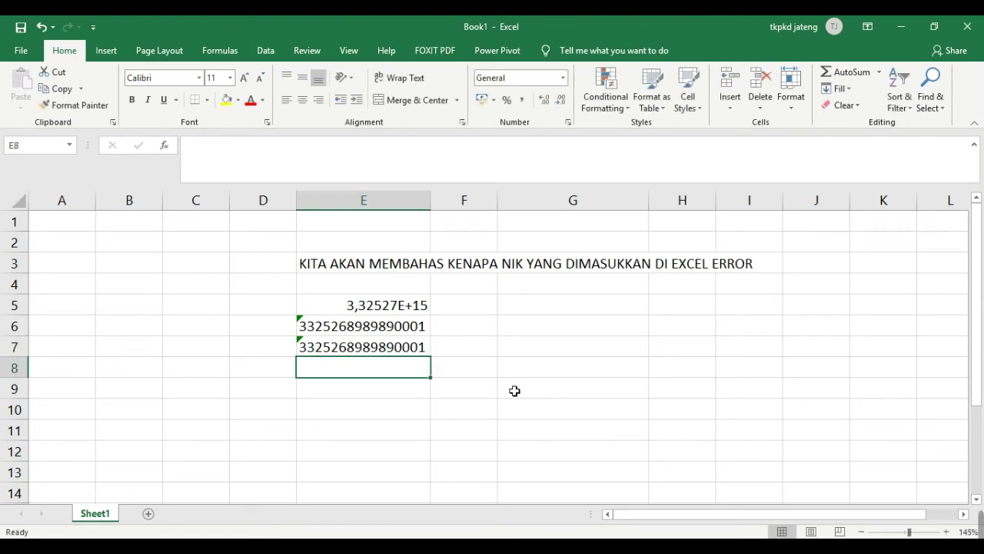
{"action": "left_click", "coordinate": [529, 370]}
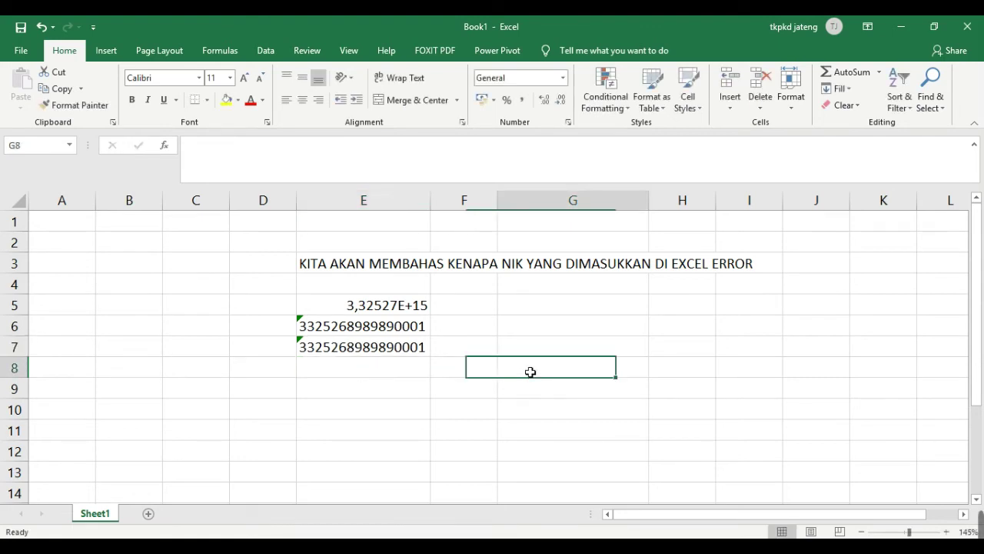
{"action": "left_click", "coordinate": [426, 375]}
{"action": "key", "text": "Down"}
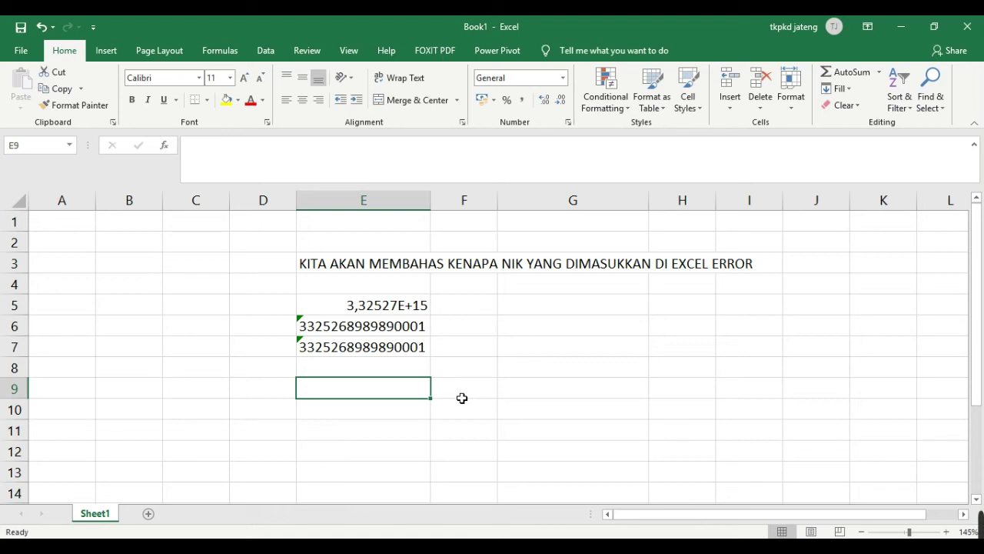
{"action": "left_click", "coordinate": [426, 352]}
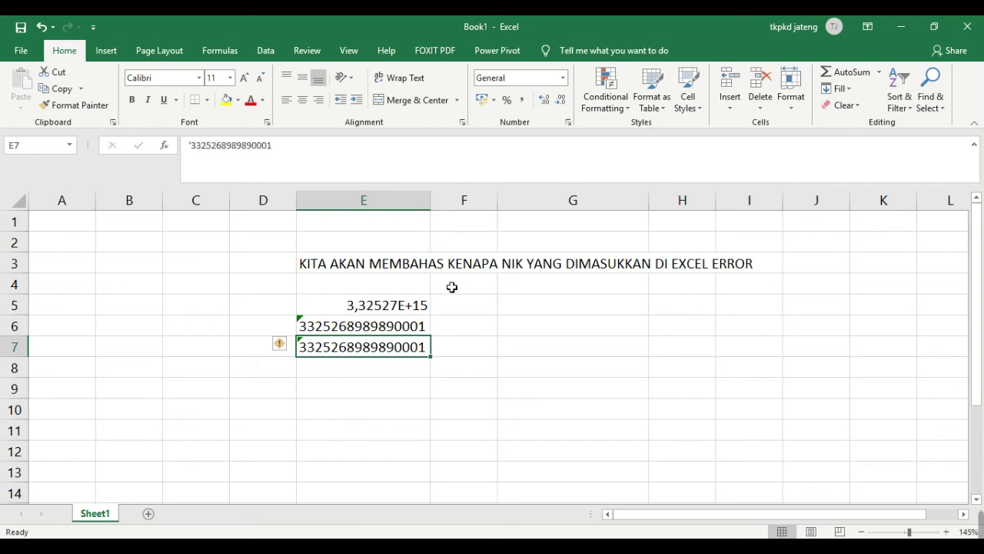
{"action": "left_click", "coordinate": [510, 305]}
{"action": "left_click", "coordinate": [459, 349]}
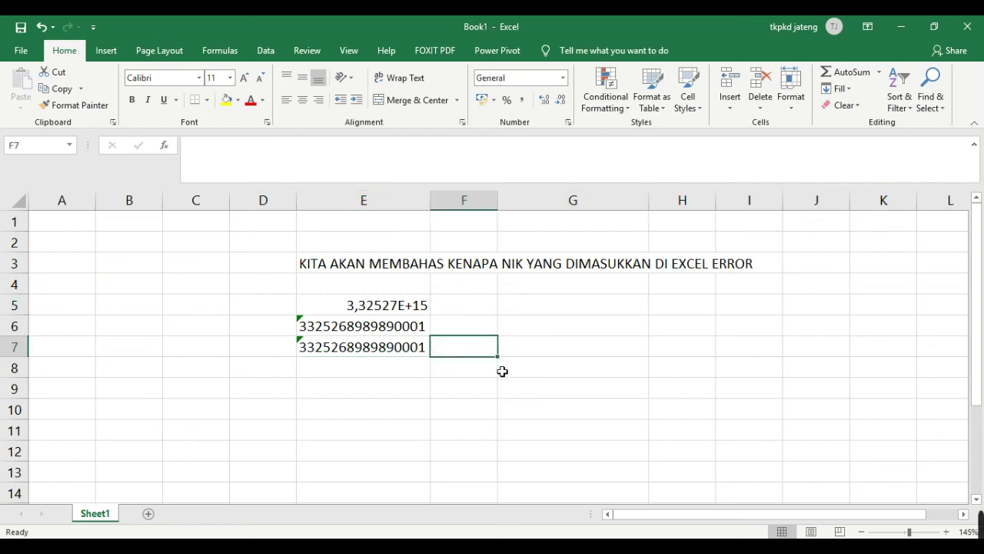
{"action": "left_click", "coordinate": [487, 388]}
{"action": "left_click", "coordinate": [424, 394]}
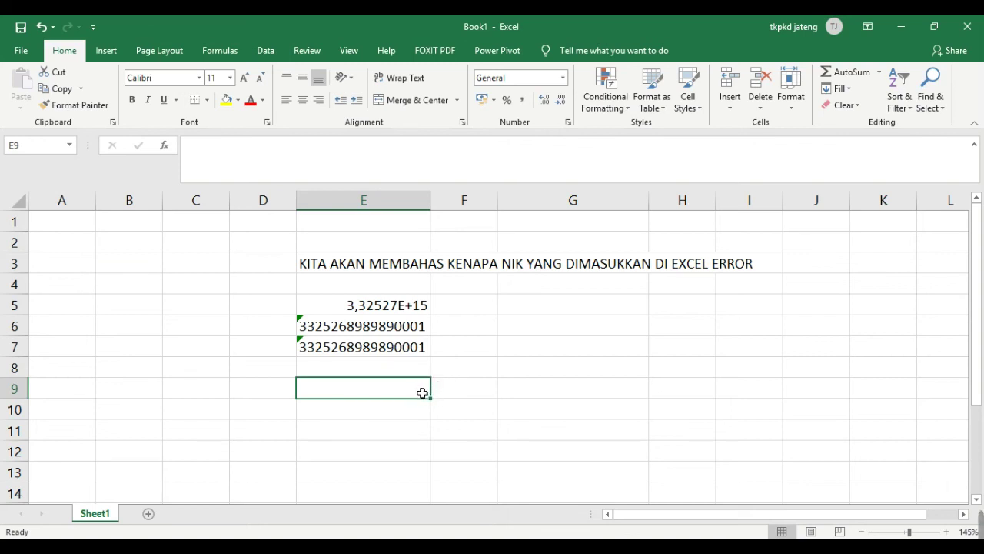
{"action": "left_click_drag", "start_coordinate": [423, 393], "coordinate": [731, 384]}
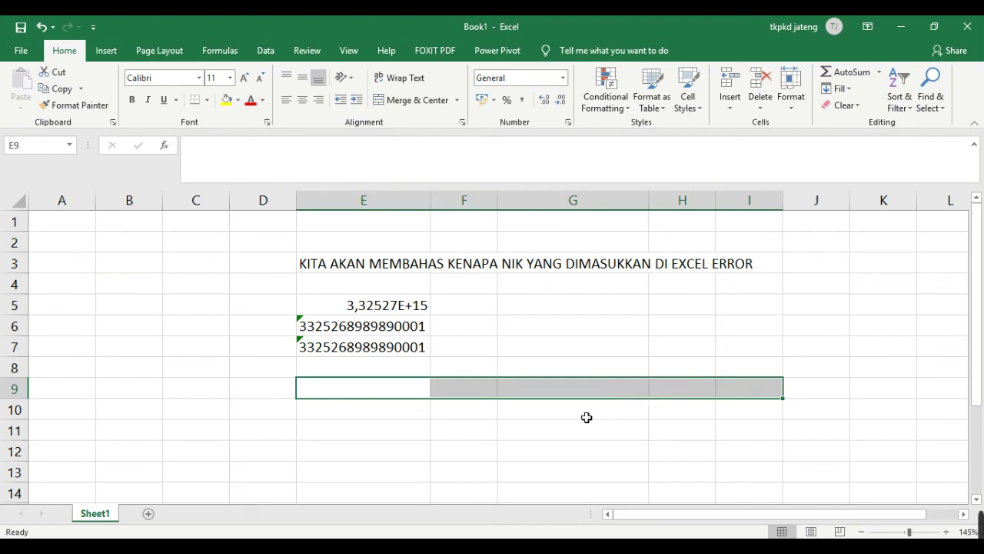
{"action": "left_click", "coordinate": [358, 406]}
{"action": "left_click_drag", "start_coordinate": [349, 395], "coordinate": [746, 389]}
{"action": "left_click_drag", "start_coordinate": [746, 390], "coordinate": [745, 389]}
{"action": "left_click", "coordinate": [519, 361]}
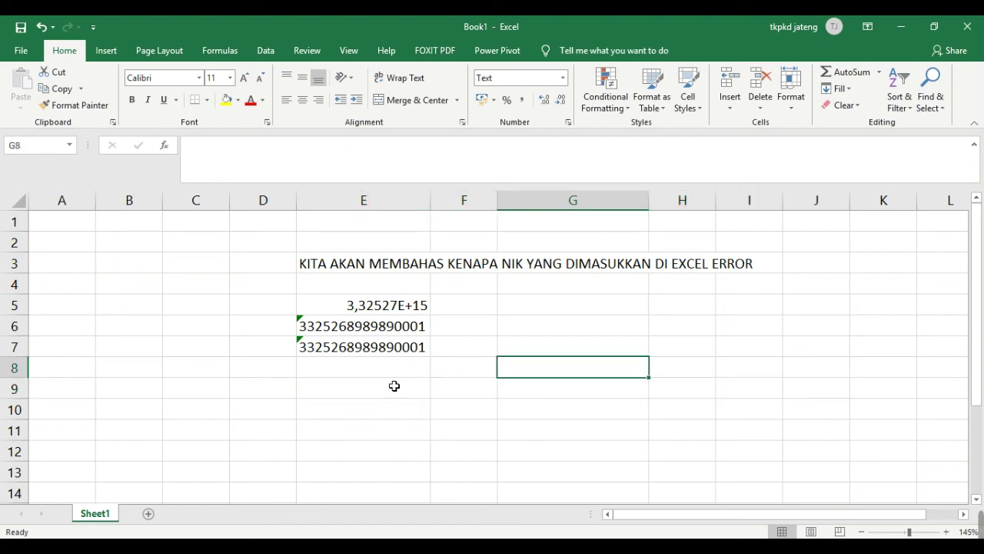
{"action": "left_click_drag", "start_coordinate": [393, 389], "coordinate": [734, 394]}
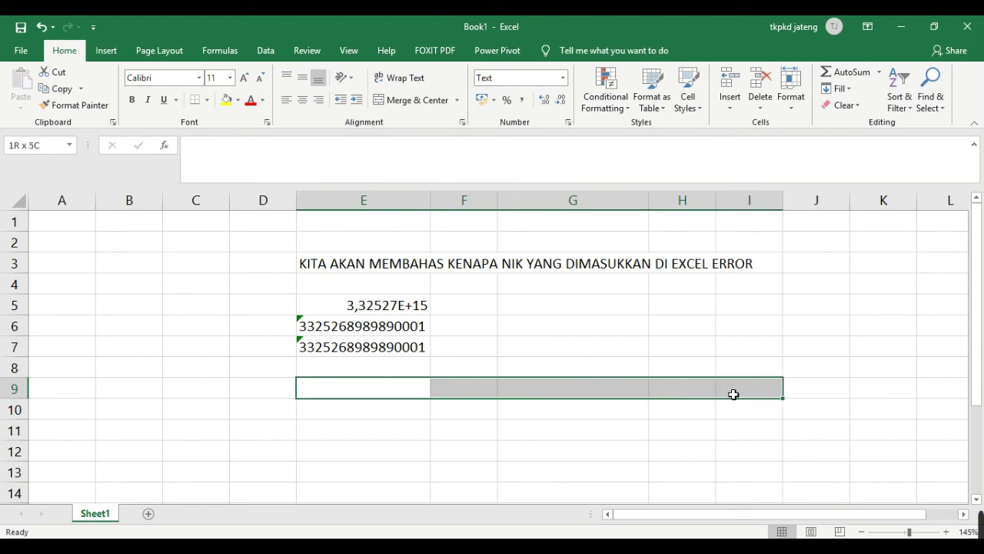
{"action": "left_click_drag", "start_coordinate": [734, 394], "coordinate": [732, 395]}
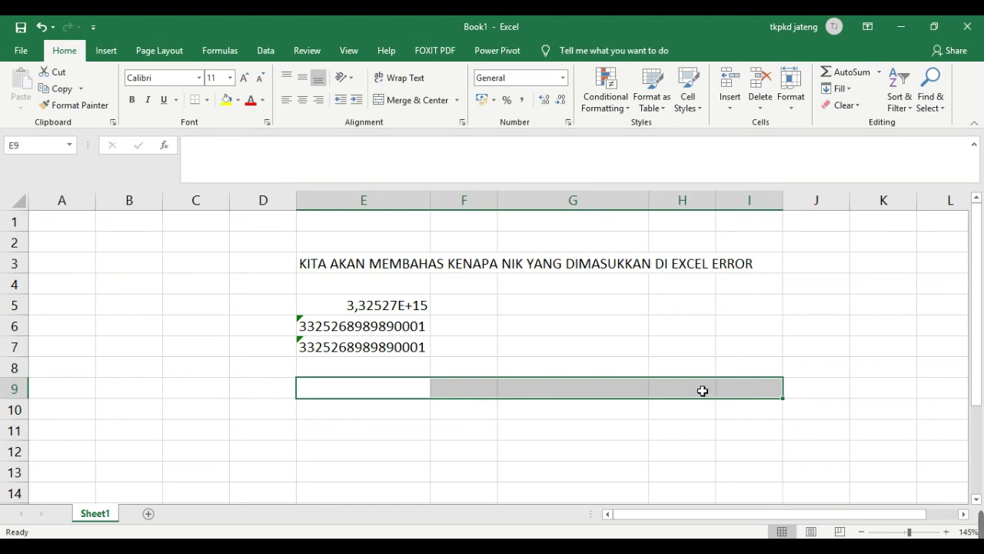
{"action": "left_click", "coordinate": [421, 389]}
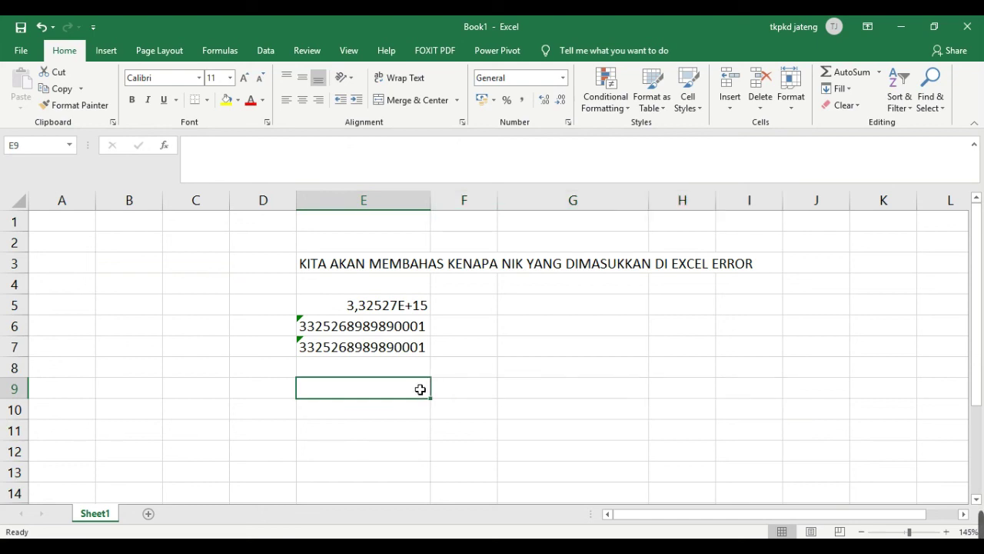